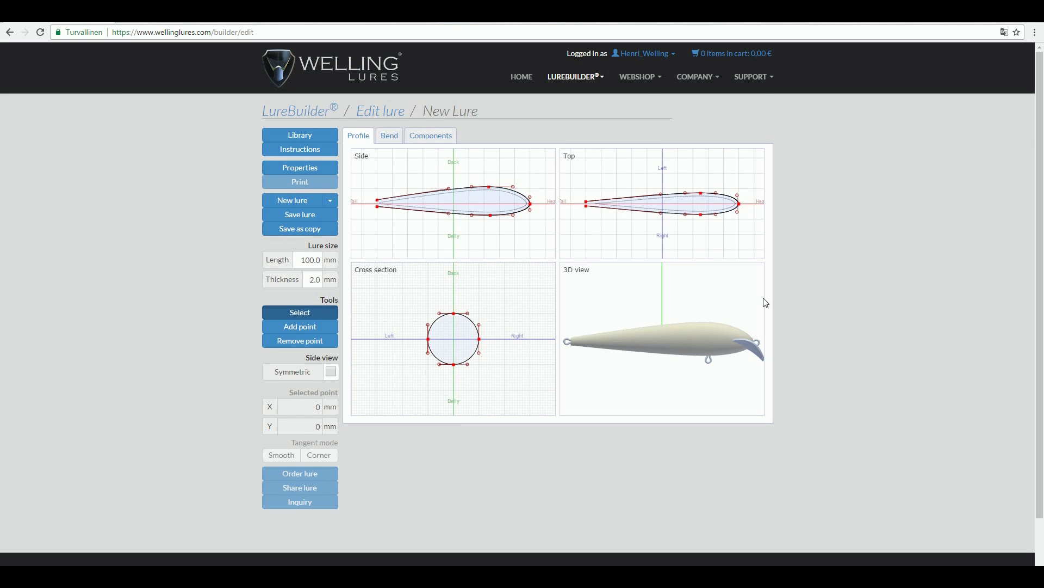
# Start a new lure from the 'Roach with natural fins' template.
pyautogui.click(328, 201)
pyautogui.click(327, 215)
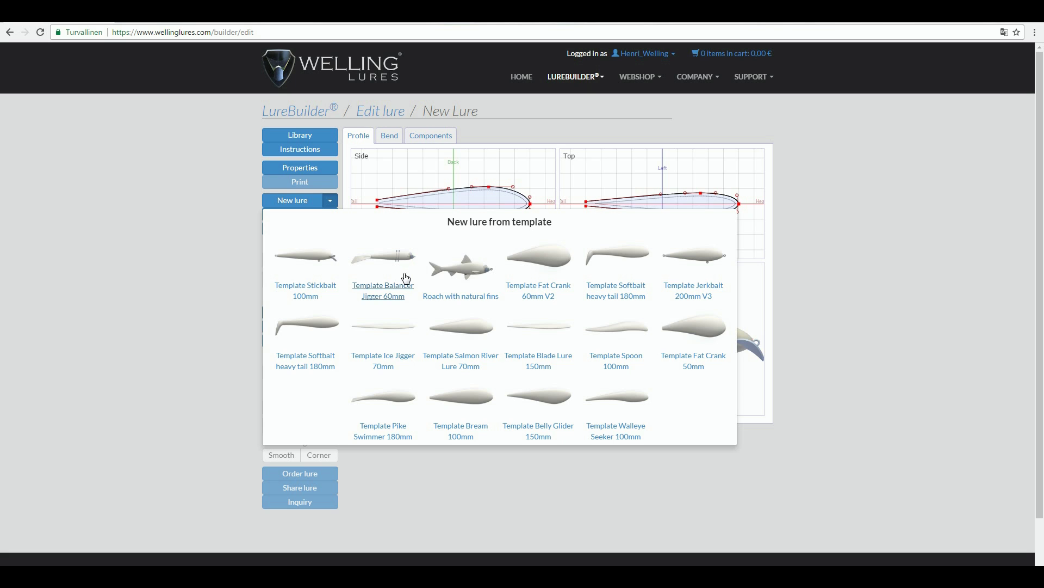
pyautogui.click(468, 272)
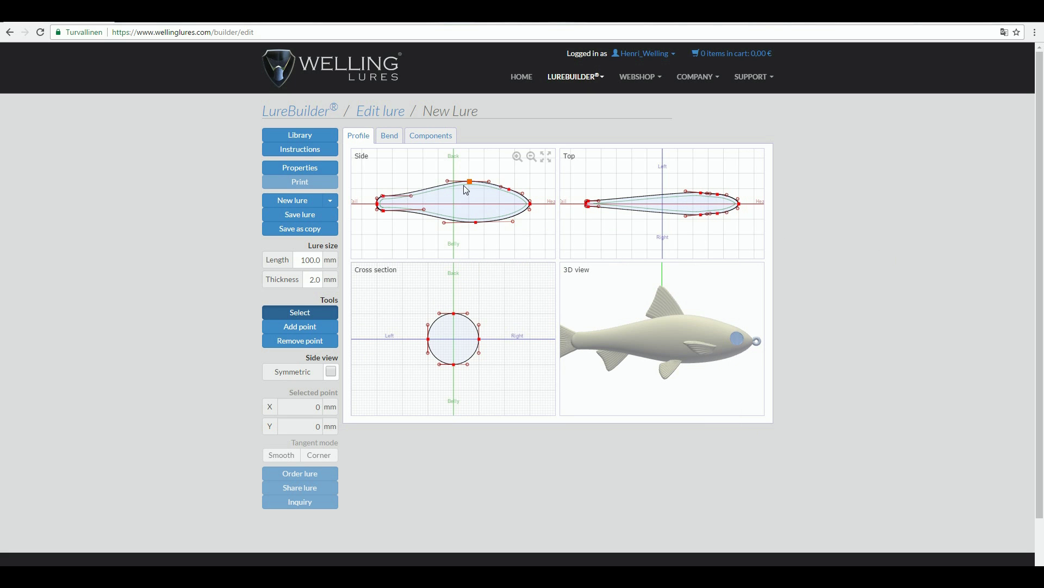
# Raise the roach's back in side view and set the top-view width point to X 25, Z -10 mm.
pyautogui.moveTo(466, 187); pyautogui.dragTo(466, 181)
pyautogui.moveTo(701, 215); pyautogui.dragTo(701, 223)
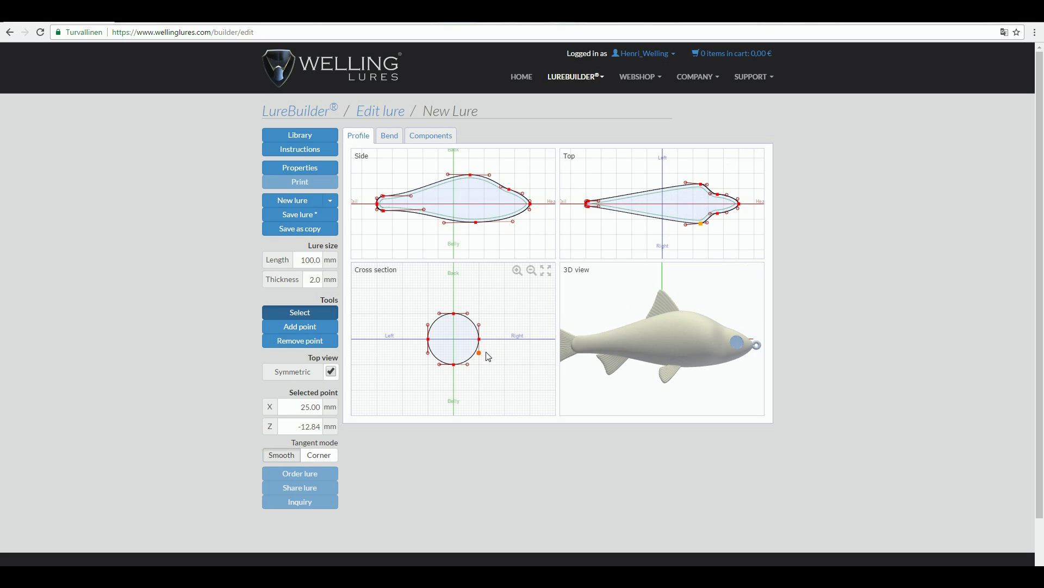
pyautogui.click(479, 352)
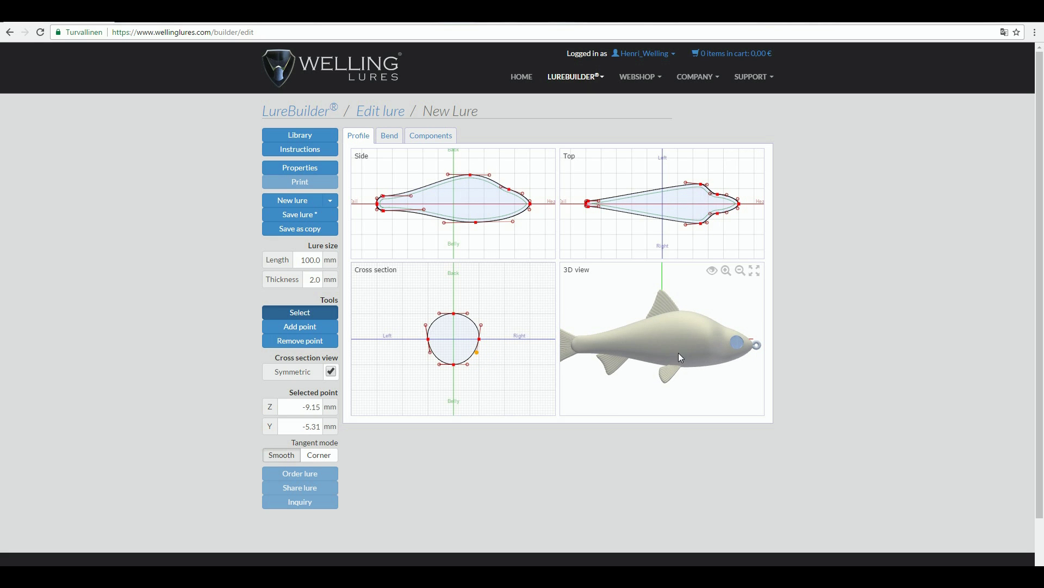
pyautogui.moveTo(681, 357); pyautogui.dragTo(654, 361)
pyautogui.click(701, 224)
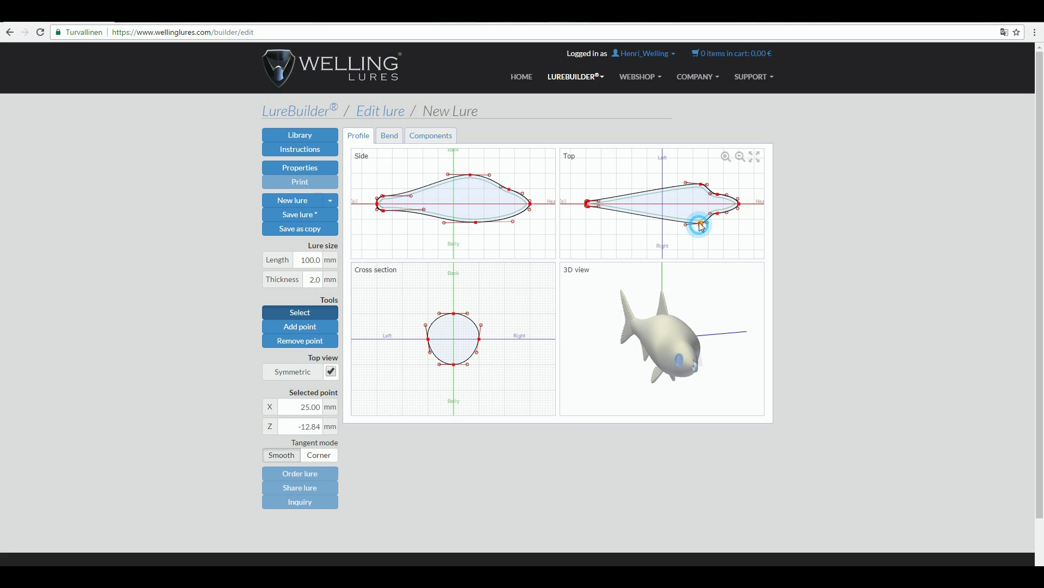
pyautogui.moveTo(701, 226); pyautogui.dragTo(701, 223)
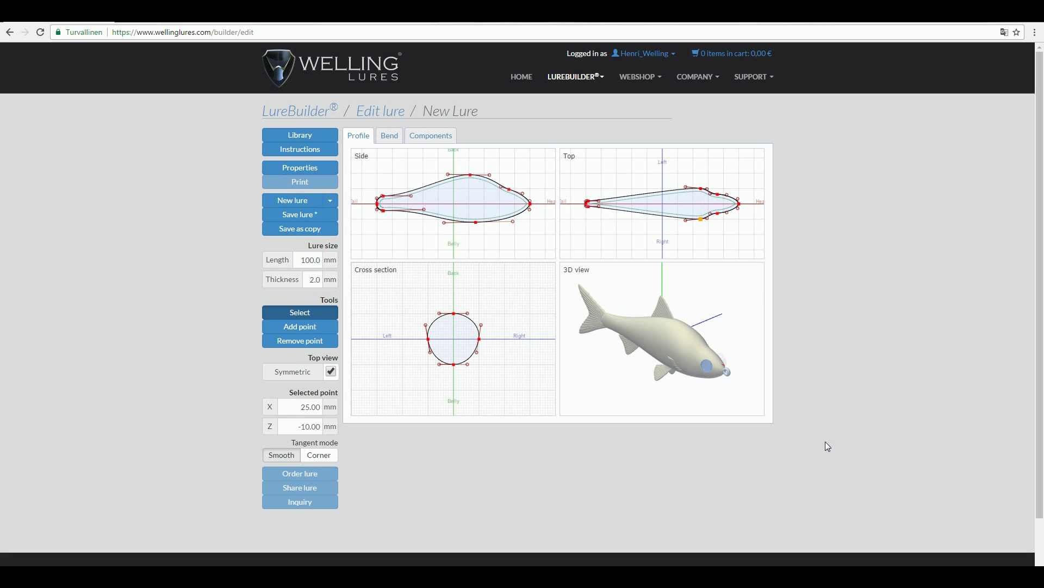
# Maximize and zoom the 3D view, turn on x-ray, and orbit to see the yellow eyes inside.
pyautogui.click(759, 272)
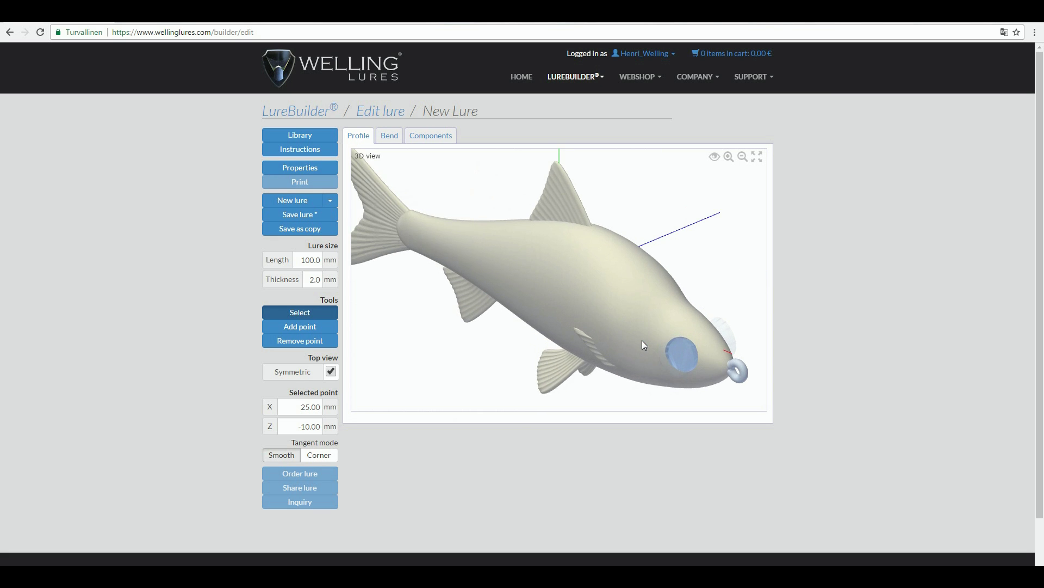
pyautogui.scroll(3, 644, 344)
pyautogui.click(715, 158)
pyautogui.click(634, 325)
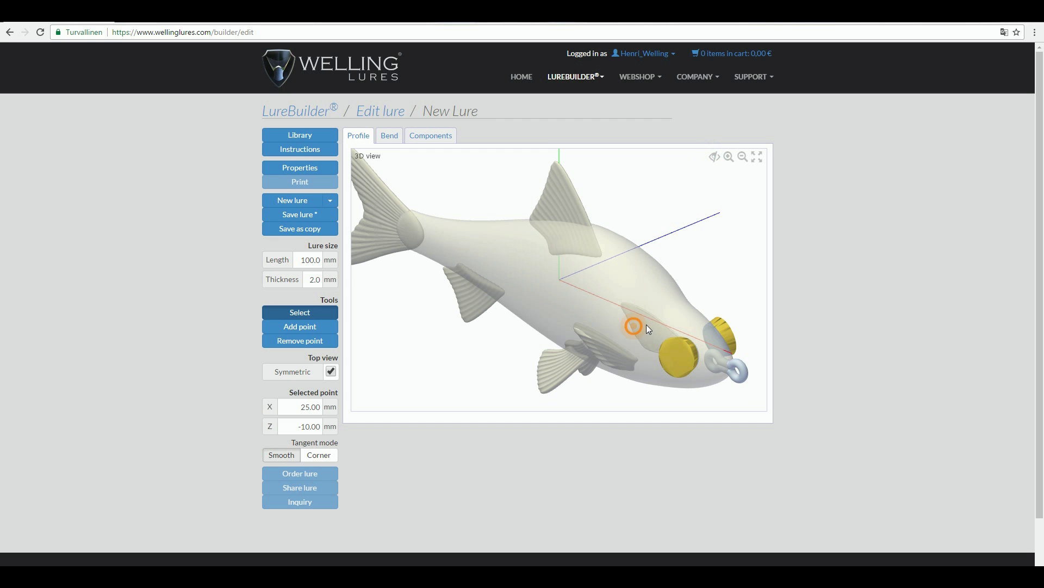
pyautogui.moveTo(647, 324)
pyautogui.mouseDown()
pyautogui.moveTo(700, 289)
pyautogui.moveTo(655, 334)
pyautogui.moveTo(567, 325)
pyautogui.moveTo(667, 325)
pyautogui.mouseUp()
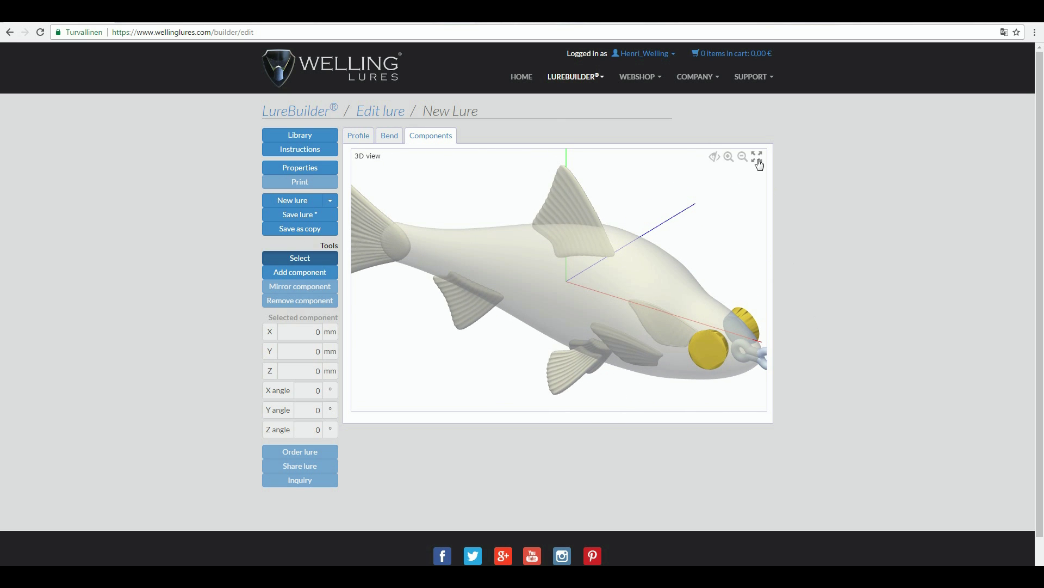
# Restore the four views and add the ST200-290 lip from the Lips component catalogue.
pyautogui.click(757, 157)
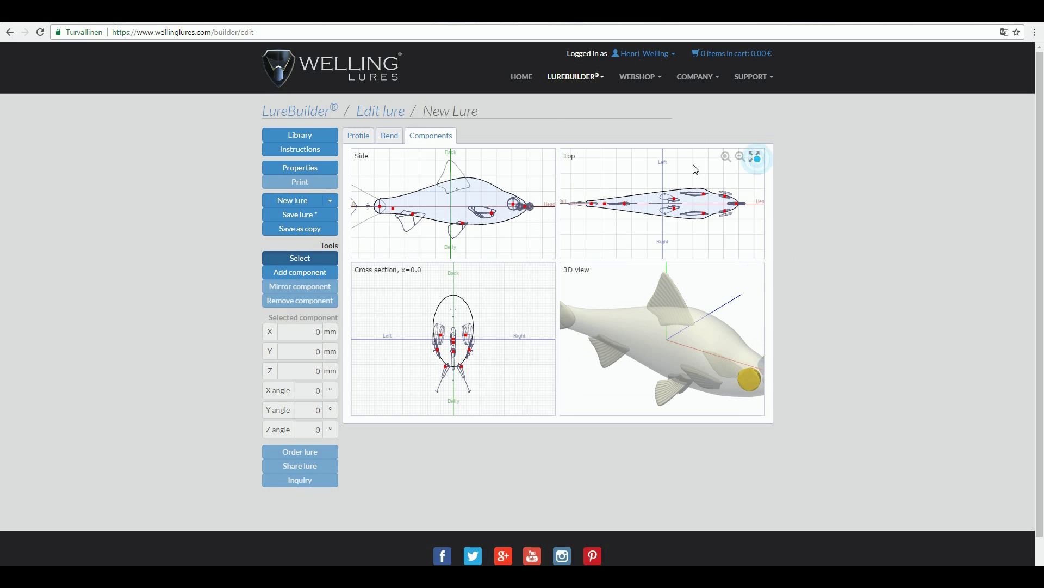
pyautogui.click(307, 272)
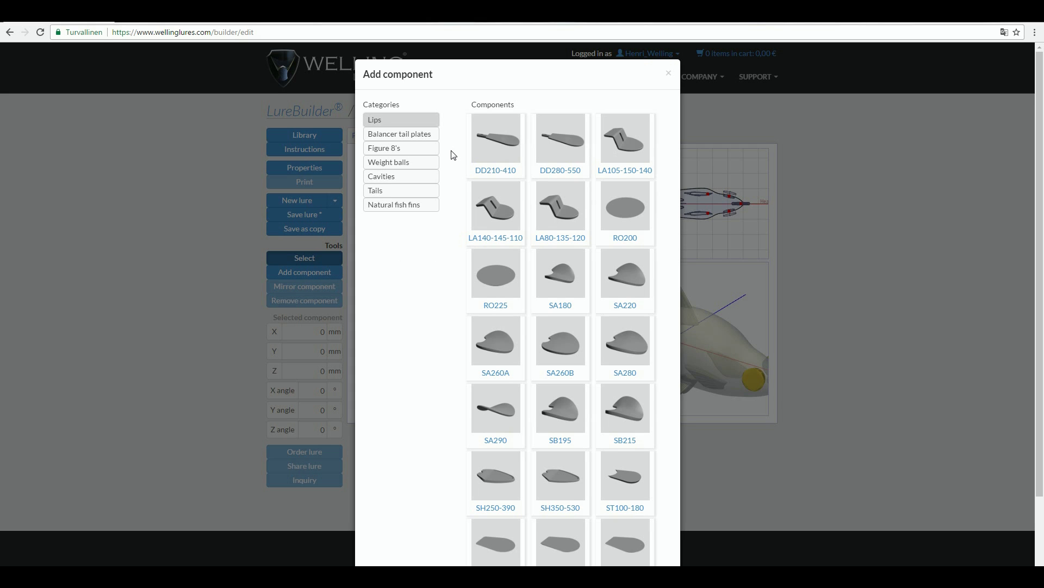
pyautogui.click(395, 122)
pyautogui.click(389, 147)
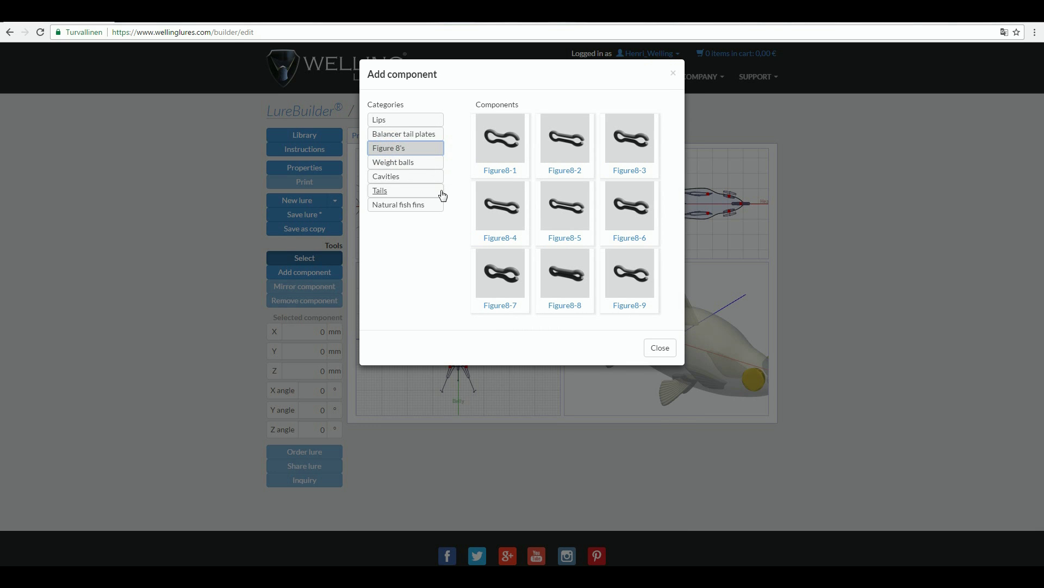
pyautogui.click(396, 163)
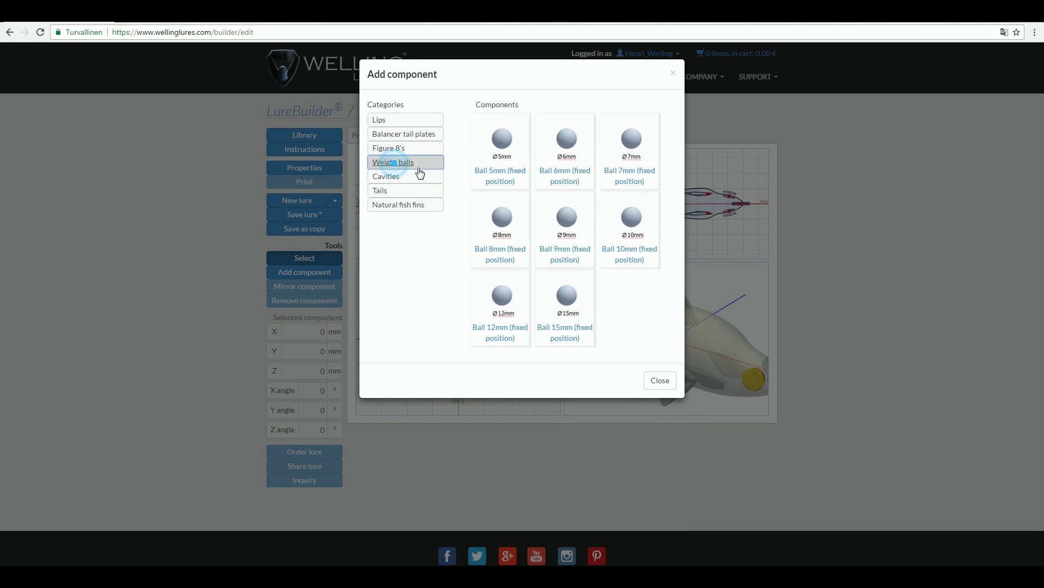
pyautogui.click(381, 192)
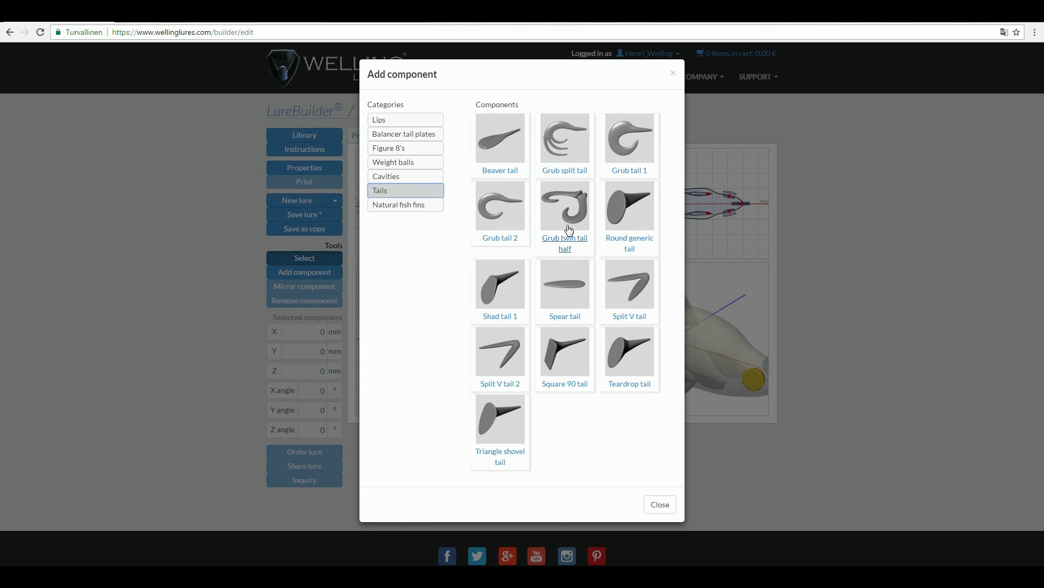
pyautogui.click(408, 205)
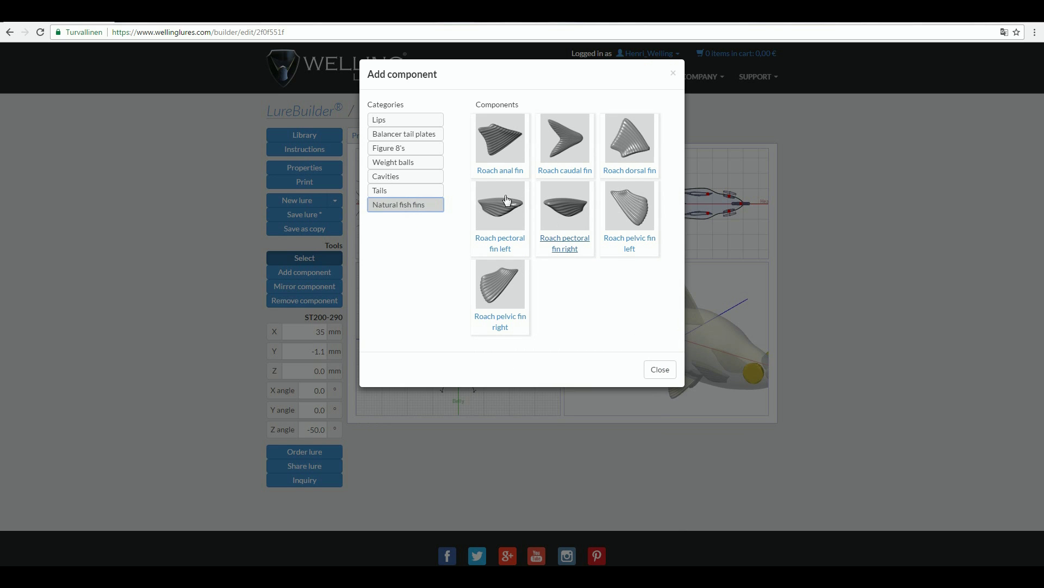
pyautogui.click(386, 121)
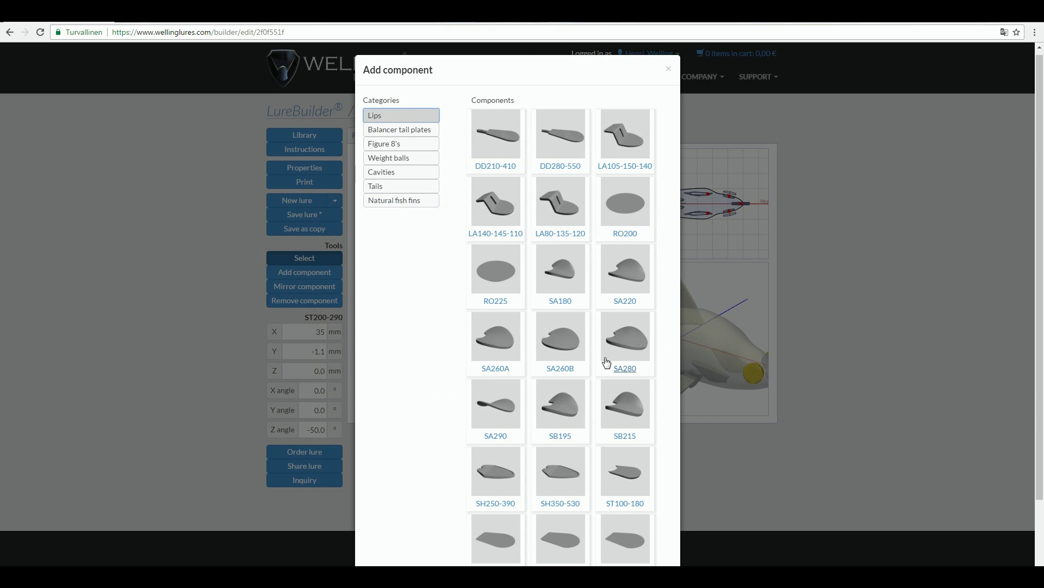
pyautogui.scroll(-2, 614, 397)
pyautogui.click(628, 469)
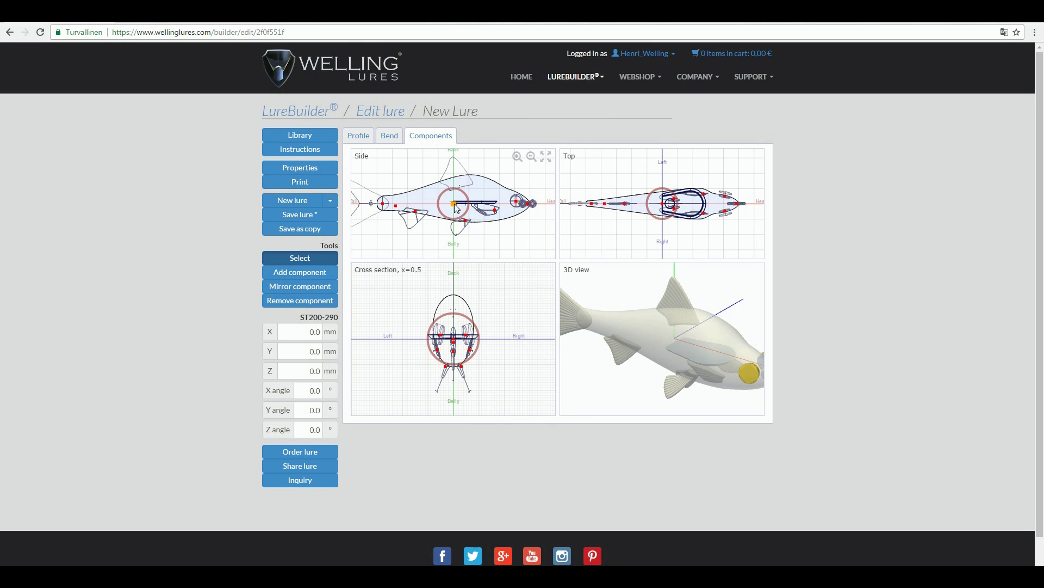
# Move the ST200-290 lip under the head to X 33.4, Y -0.7 mm, angled -57° on Z.
pyautogui.moveTo(456, 207); pyautogui.dragTo(509, 228)
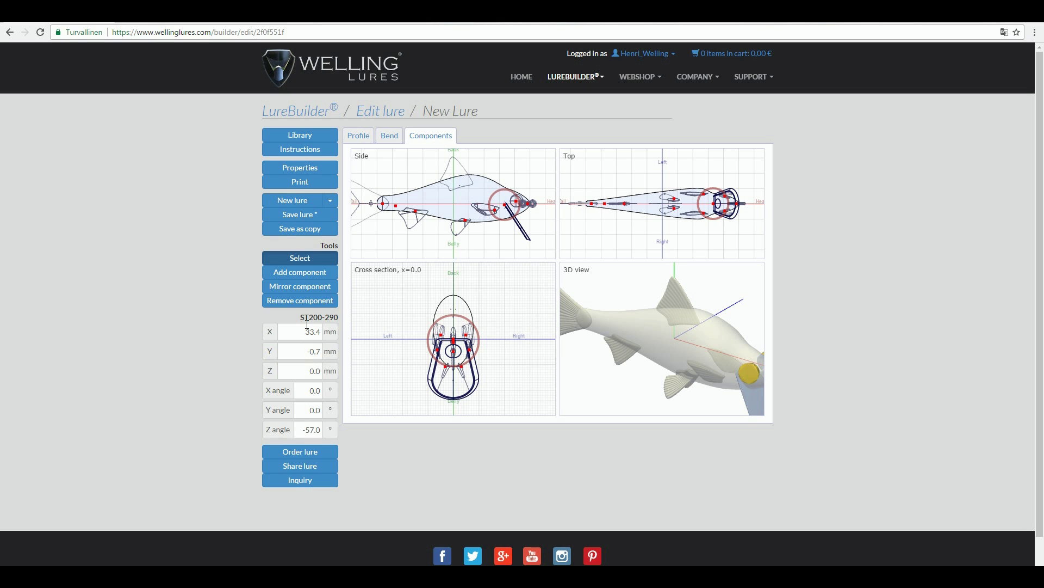
pyautogui.click(477, 112)
# Rename the lure from 'New Lure' to 'Roach'.
pyautogui.press('BackSpace')
pyautogui.press('BackSpace')
pyautogui.press('BackSpace')
pyautogui.press('BackSpace')
pyautogui.press('BackSpace')
pyautogui.press('BackSpace')
pyautogui.press('BackSpace')
pyautogui.press('BackSpace')
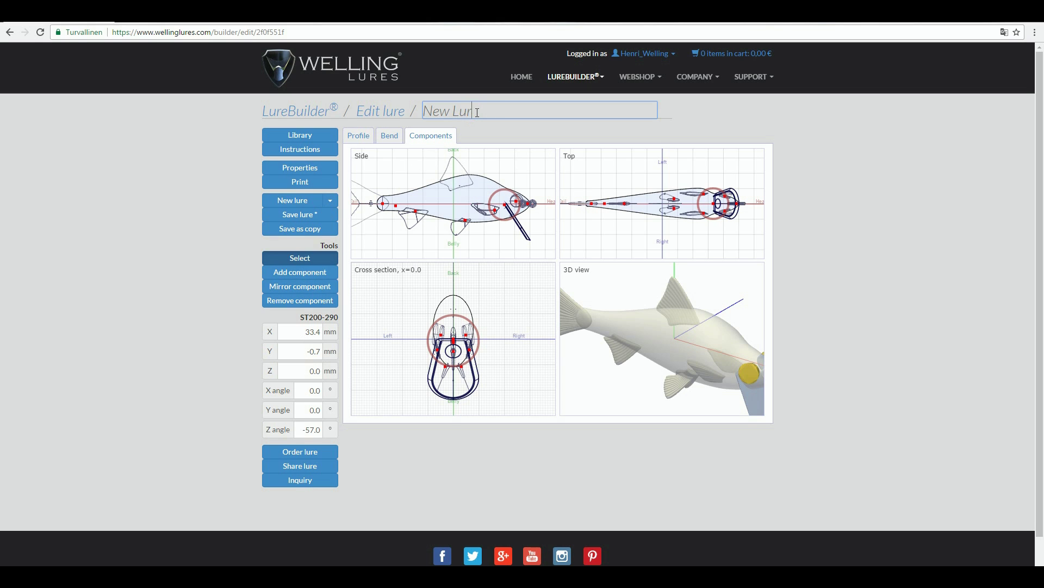
pyautogui.write('Roach')
pyautogui.press('Return')
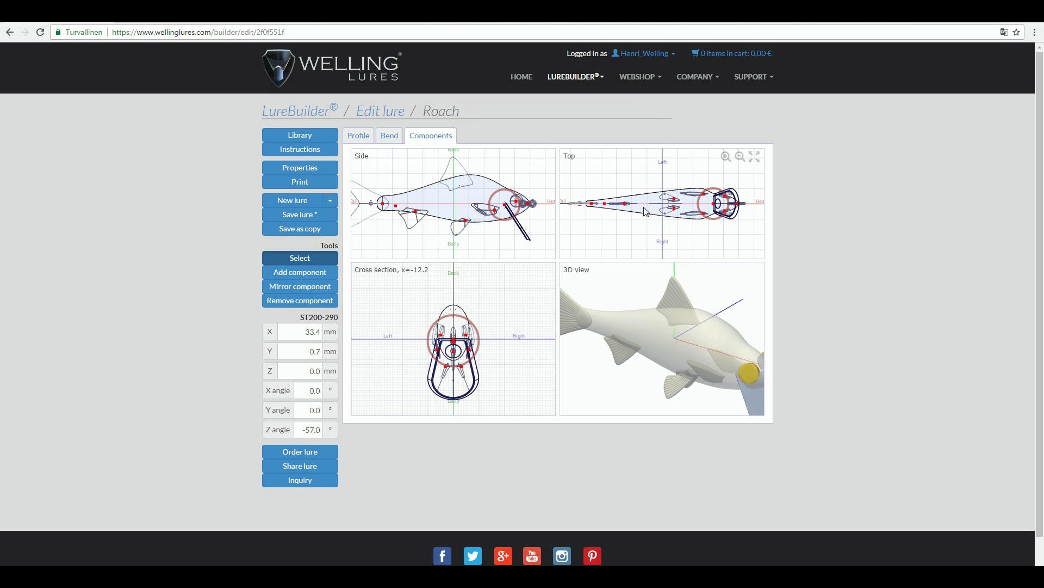
# Reopen the Roach lure for editing from the LureBuilder library.
pyautogui.click(607, 81)
pyautogui.moveTo(593, 106)
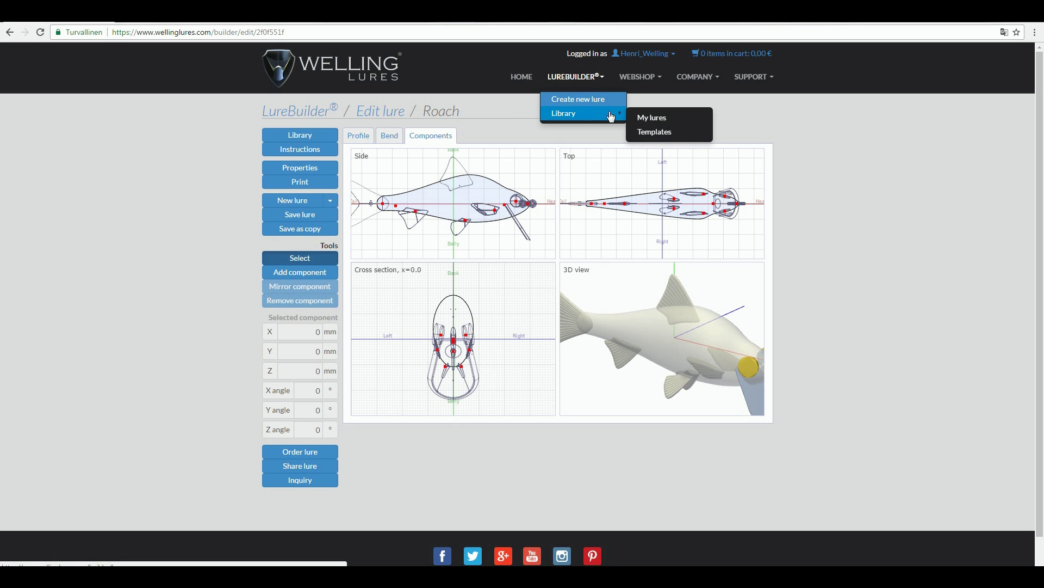
pyautogui.click(645, 116)
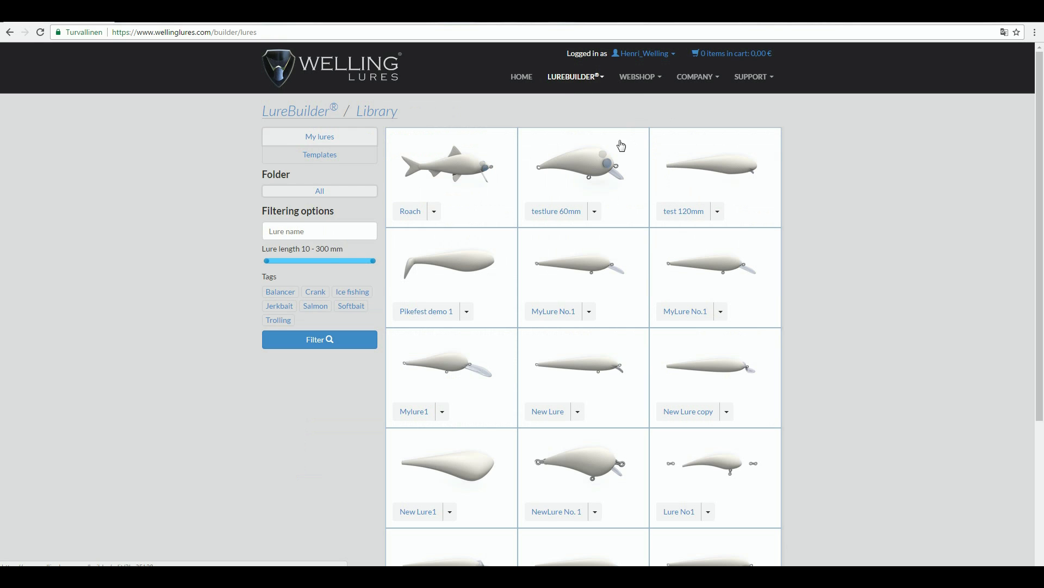
pyautogui.click(464, 170)
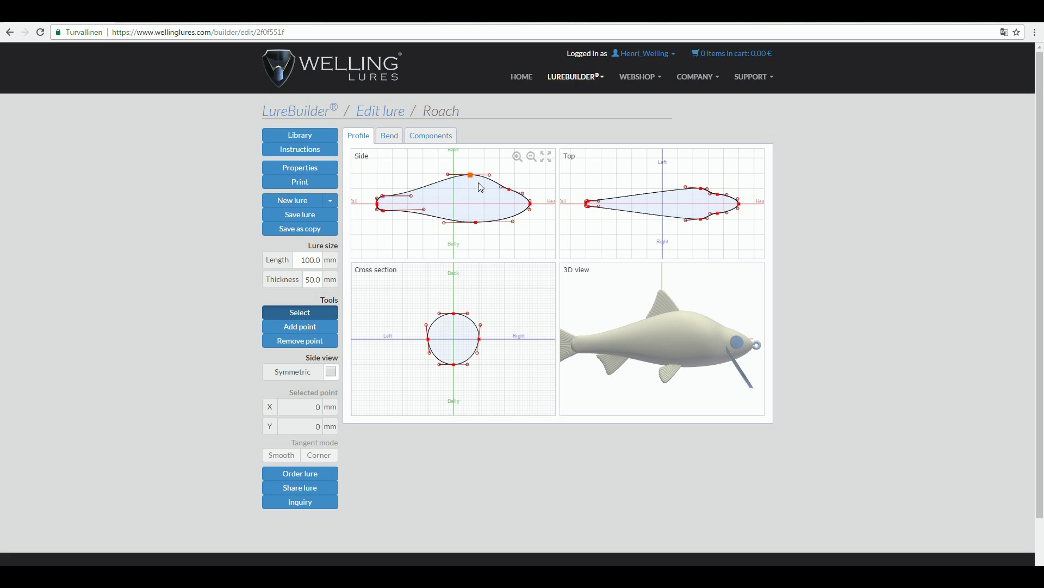
pyautogui.click(311, 170)
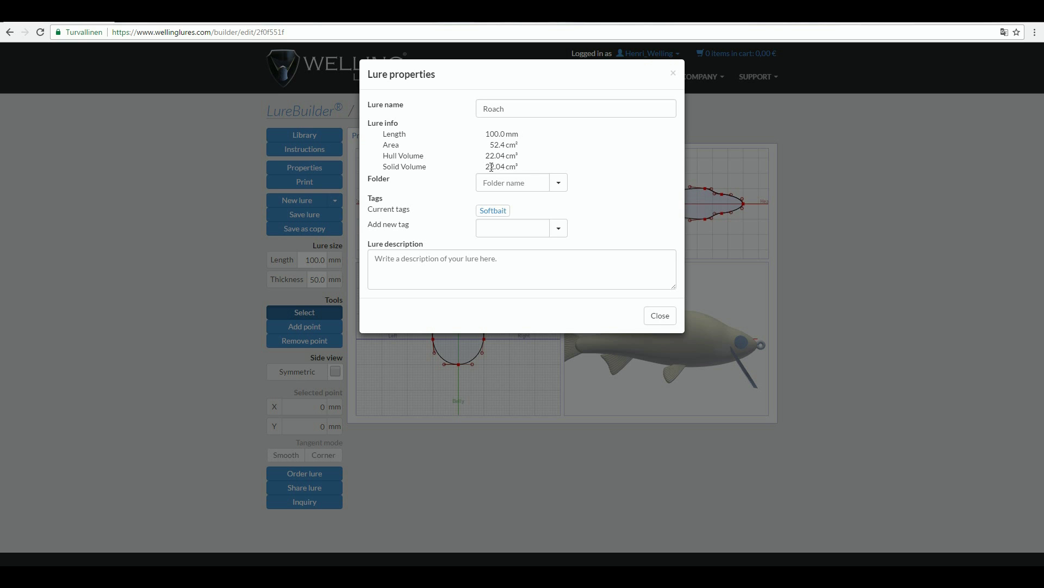
pyautogui.click(665, 319)
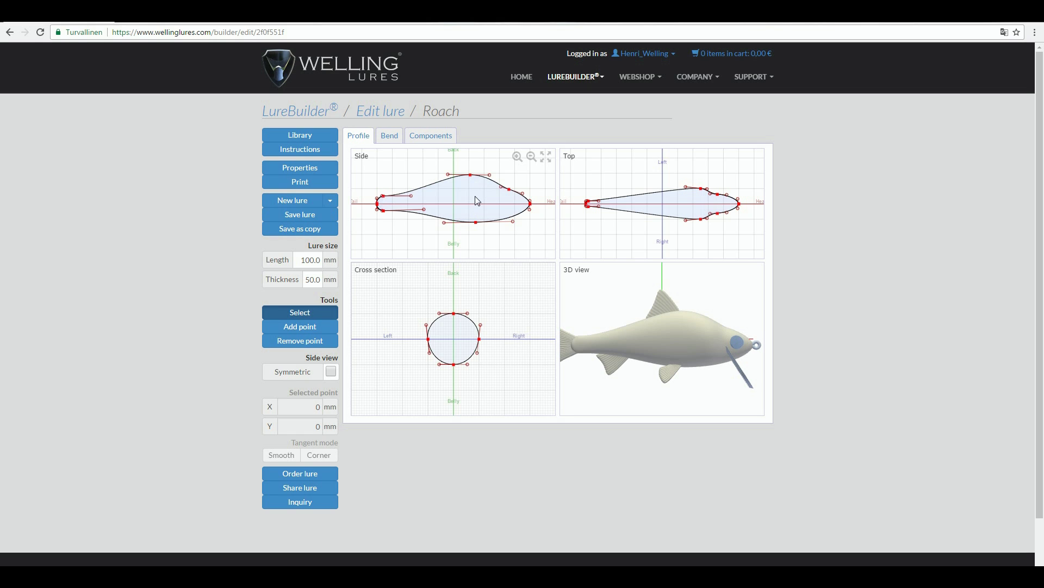
# Set the shell thickness to 3.0 mm, save, and confirm the 13.51 cm³ solid volume in properties.
pyautogui.click(307, 280)
pyautogui.write('3.0')
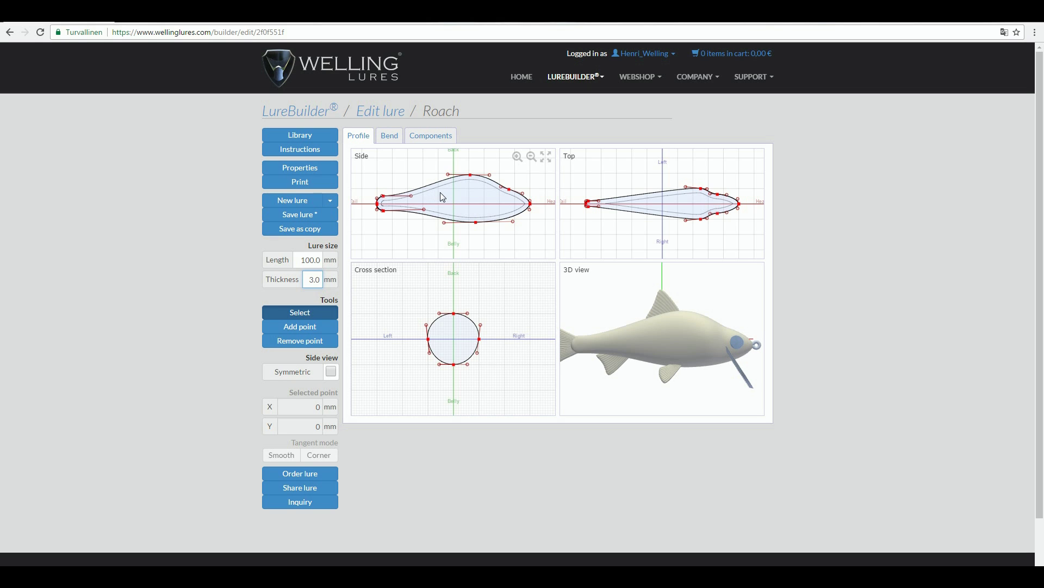
pyautogui.click(298, 219)
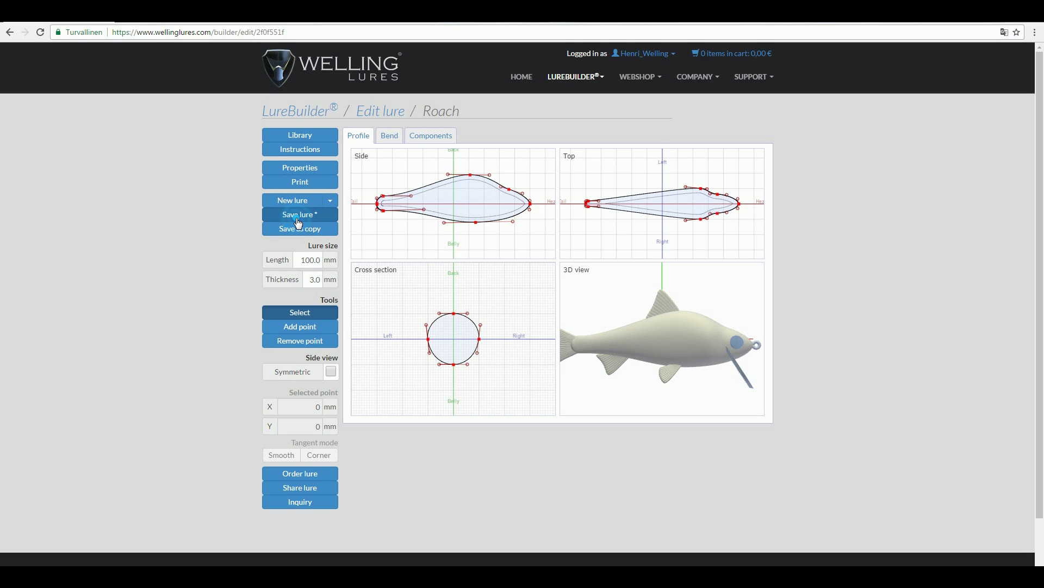
pyautogui.click(301, 170)
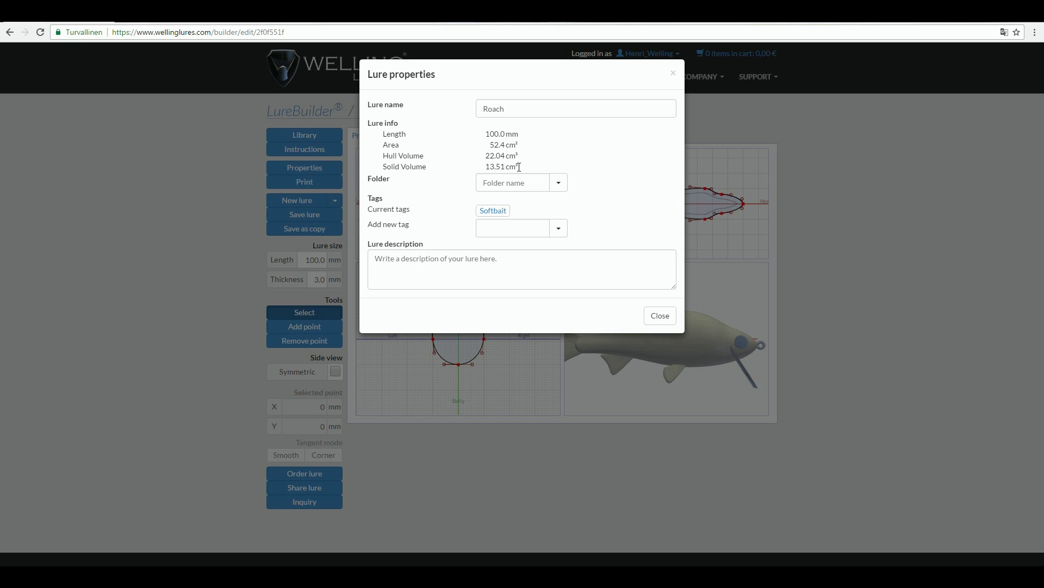
pyautogui.click(658, 320)
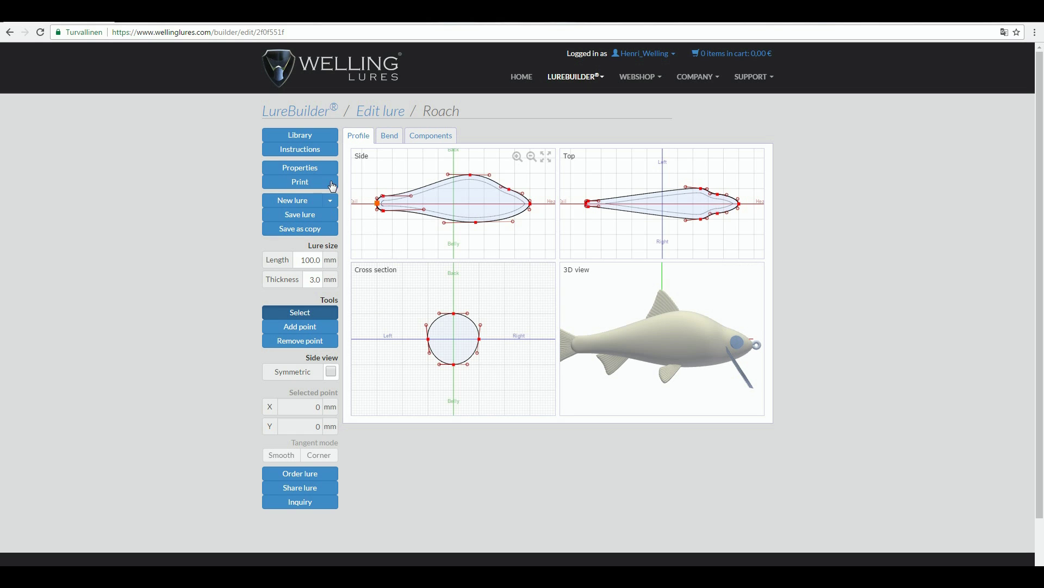
# Open the Print lure settings for the Roach lure.
pyautogui.click(296, 186)
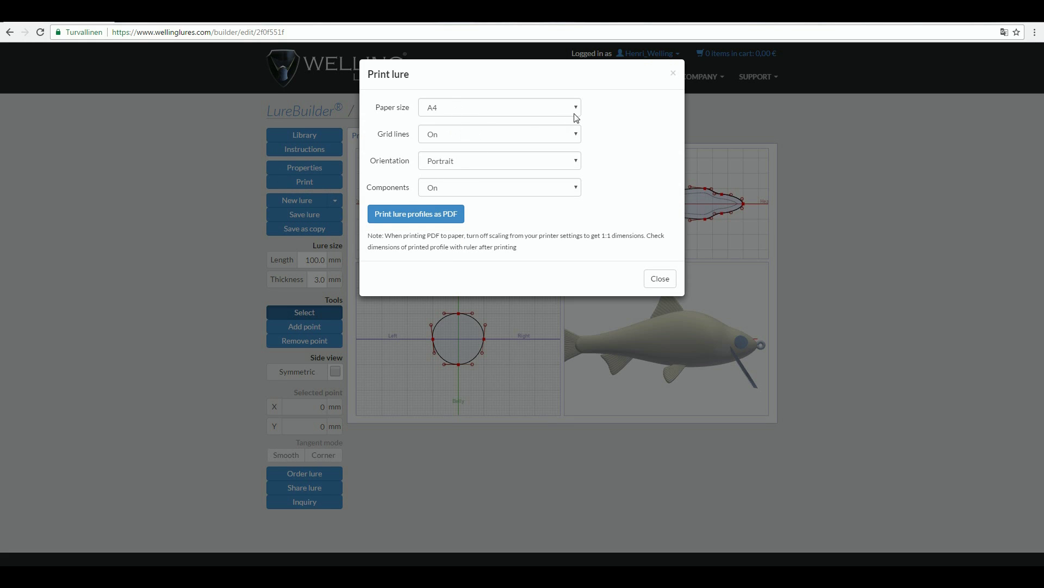
# Export the Roach profiles as an A4 landscape PDF with grid lines on, then open it.
pyautogui.click(575, 161)
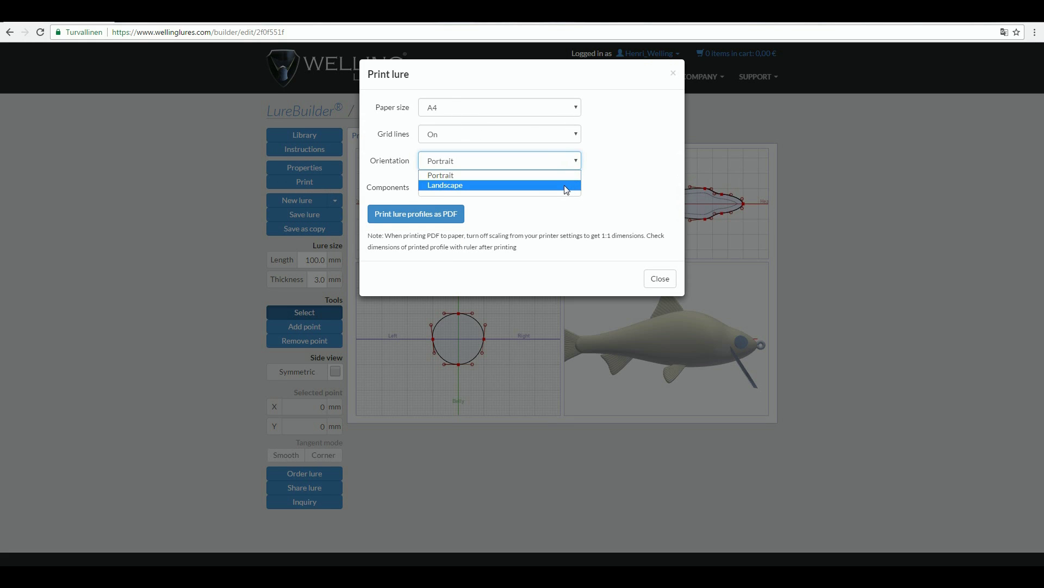
pyautogui.click(564, 185)
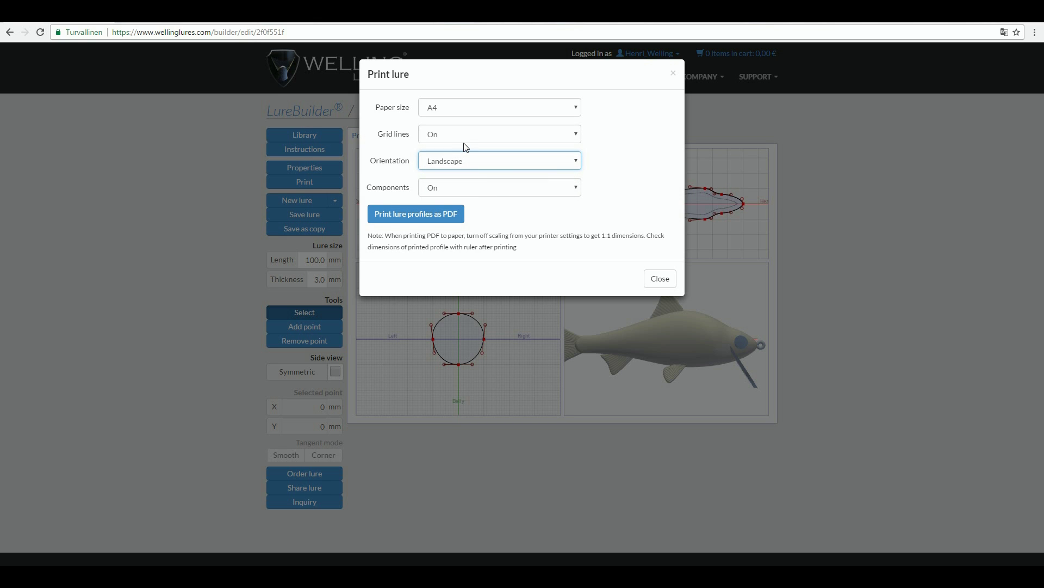
pyautogui.click(577, 108)
pyautogui.click(618, 124)
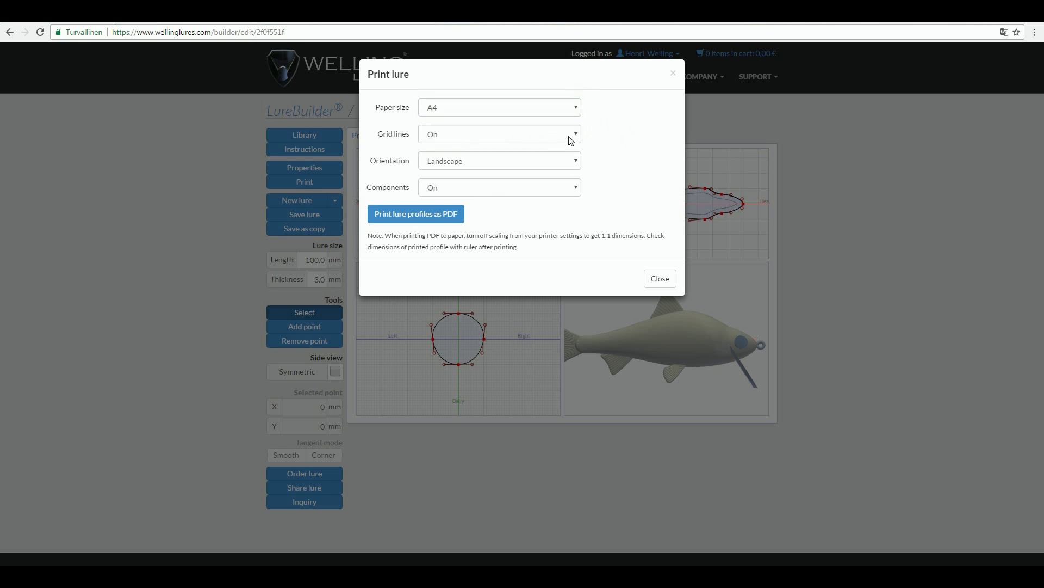
pyautogui.click(577, 135)
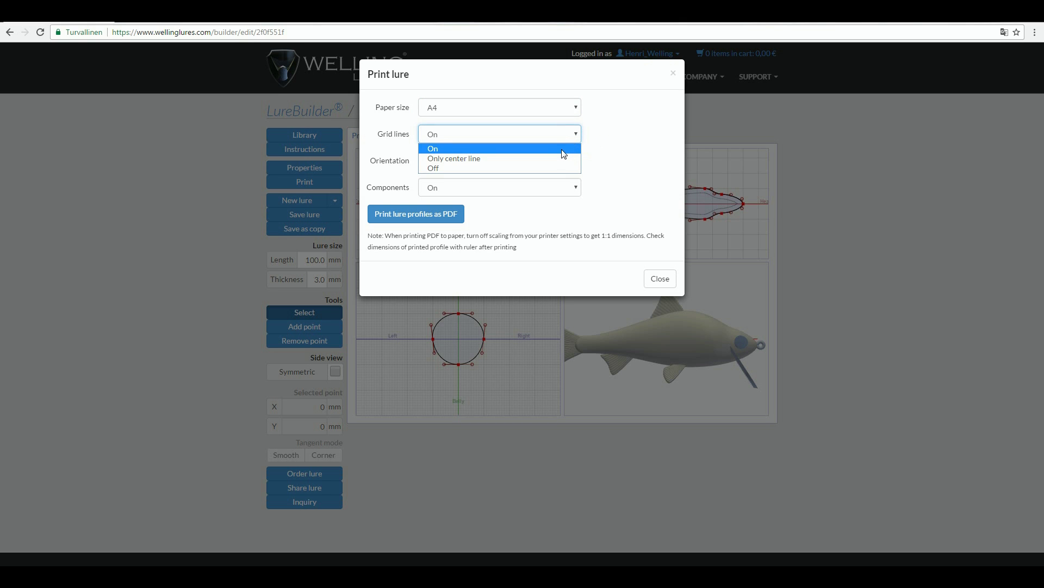
pyautogui.click(562, 149)
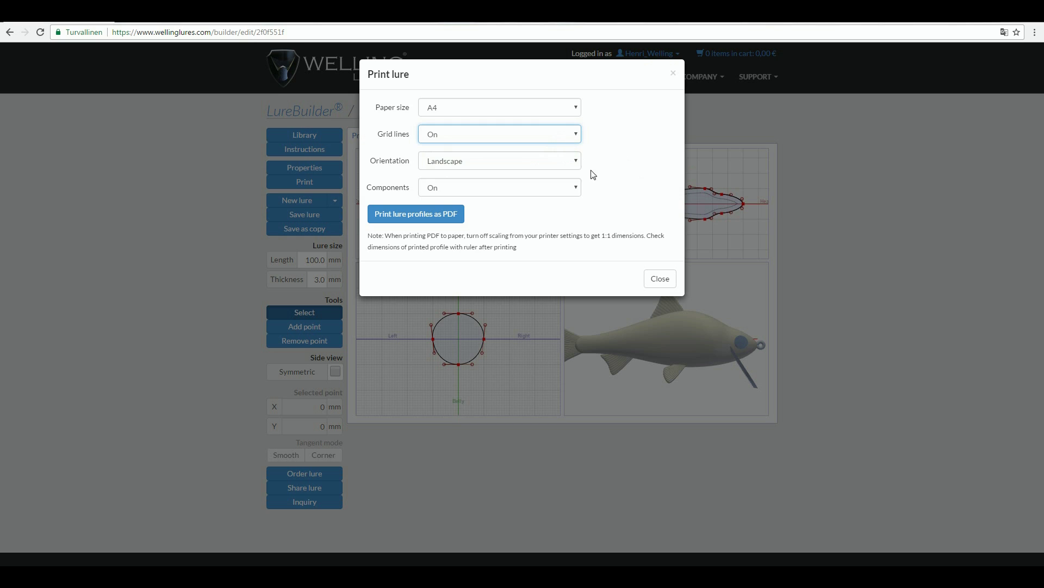
pyautogui.click(576, 161)
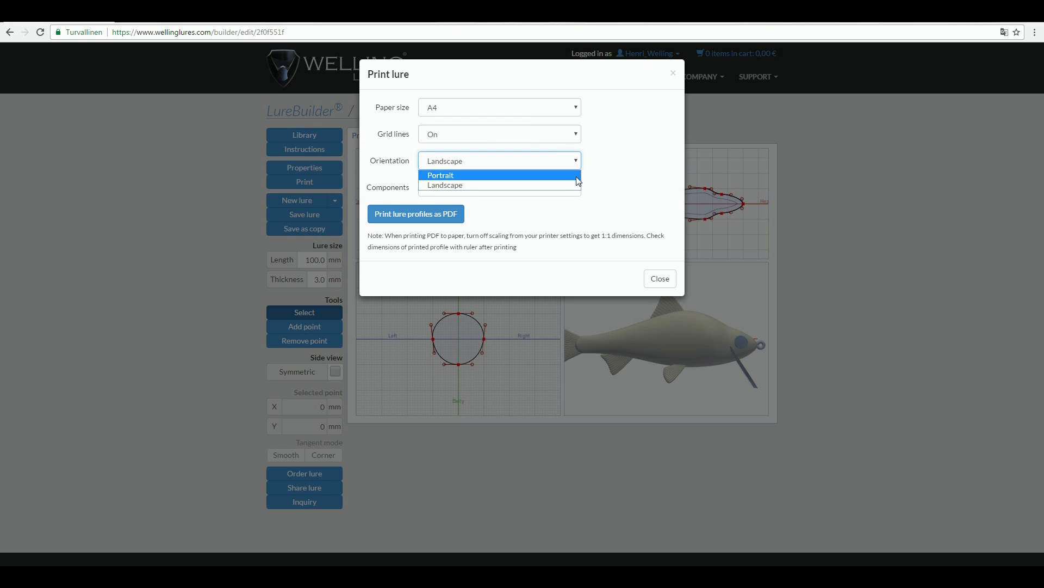
pyautogui.click(576, 184)
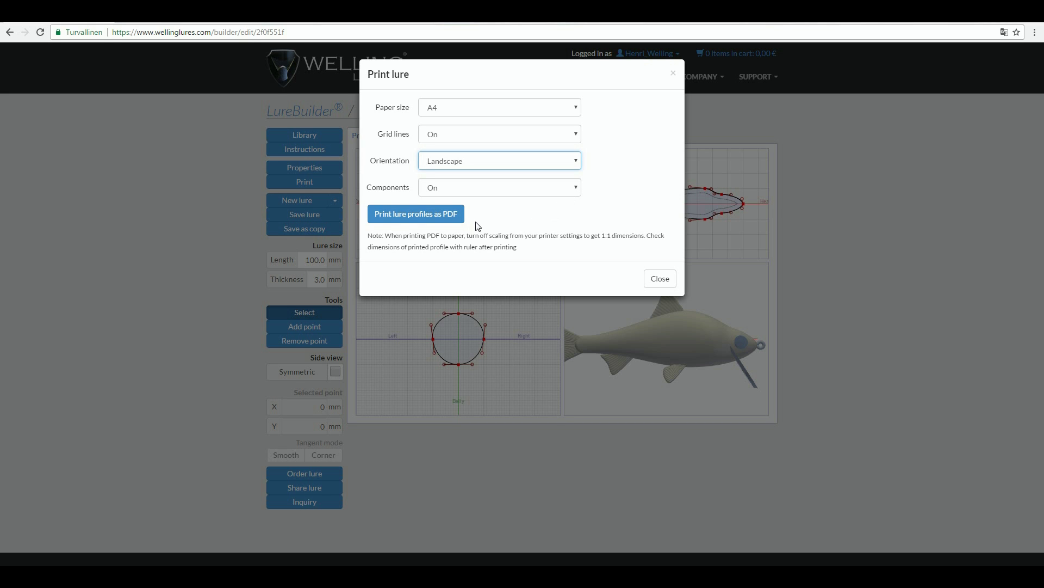
pyautogui.click(439, 216)
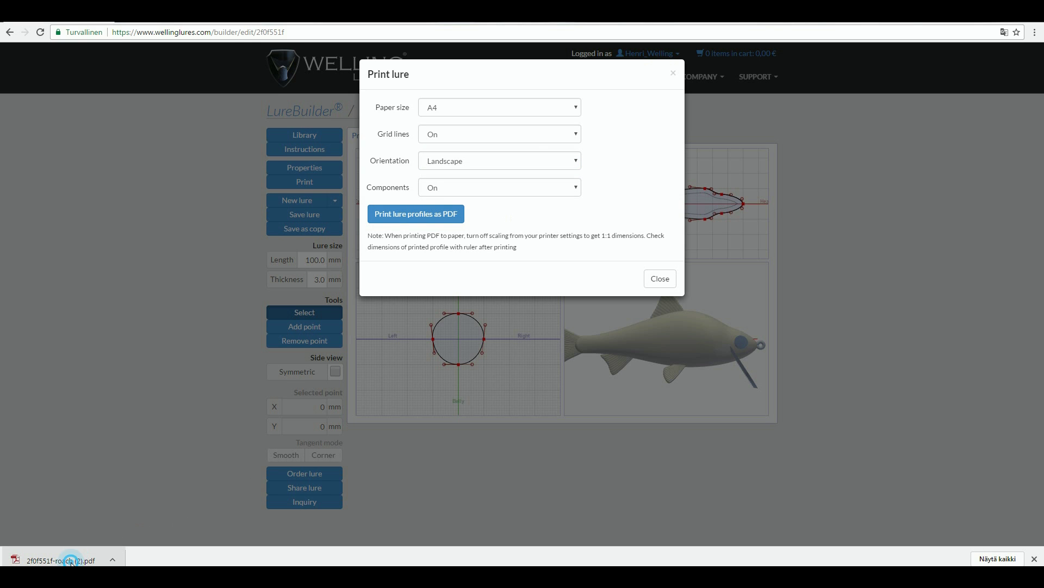
pyautogui.click(68, 560)
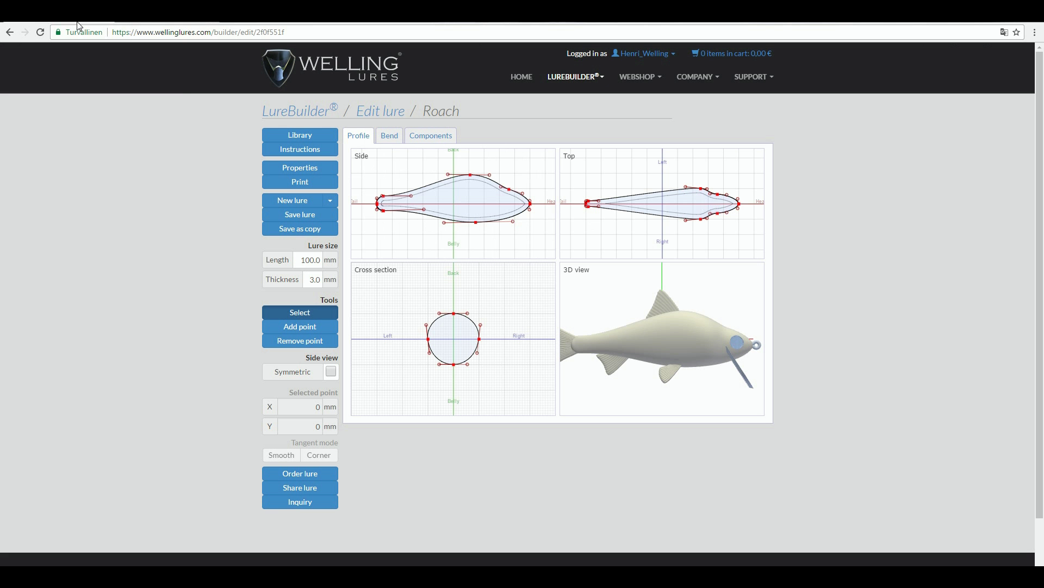
# Bring up the list of webshop sections.
pyautogui.click(642, 80)
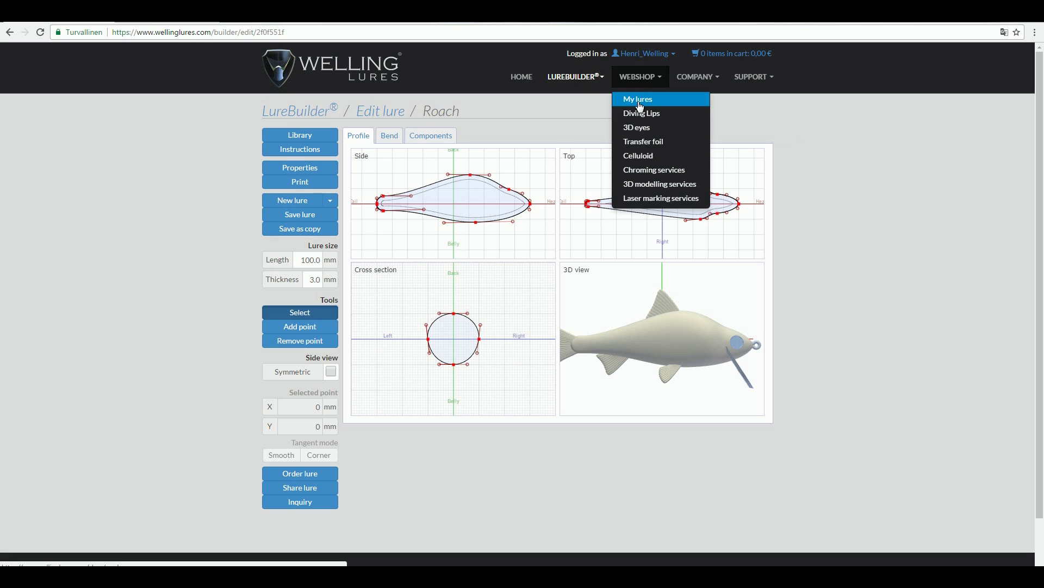
pyautogui.click(640, 101)
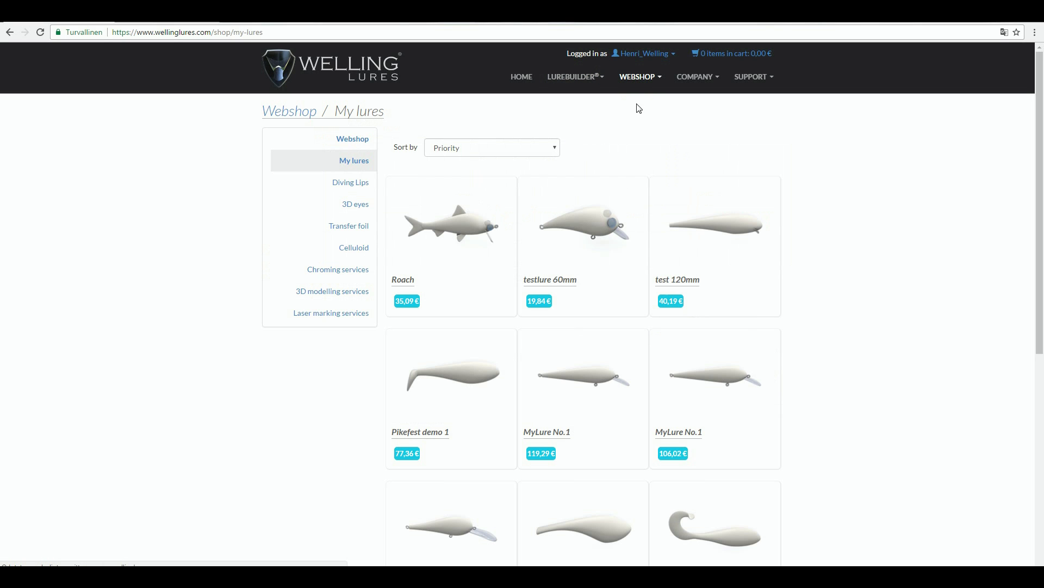
pyautogui.click(463, 228)
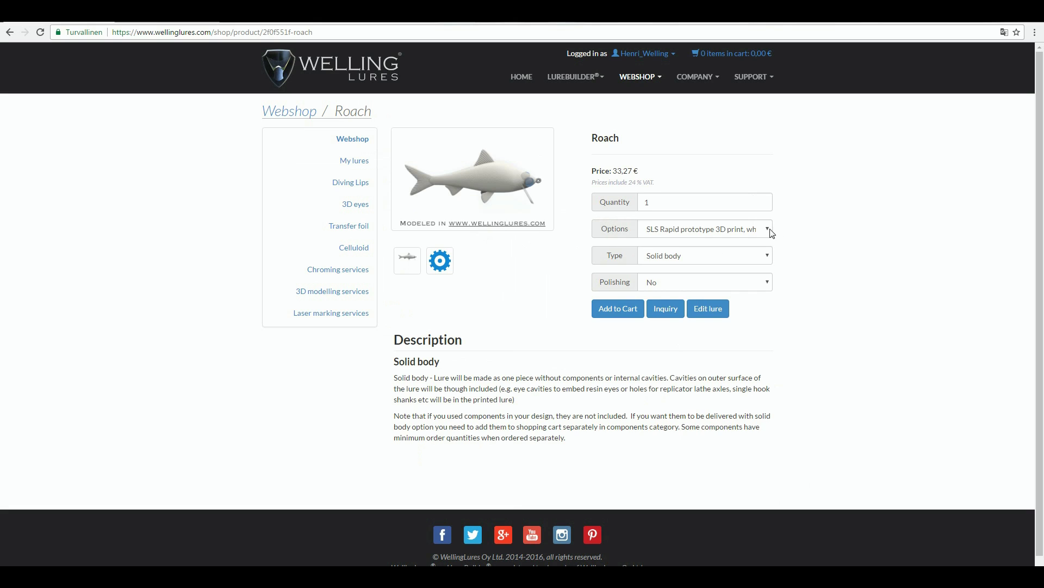